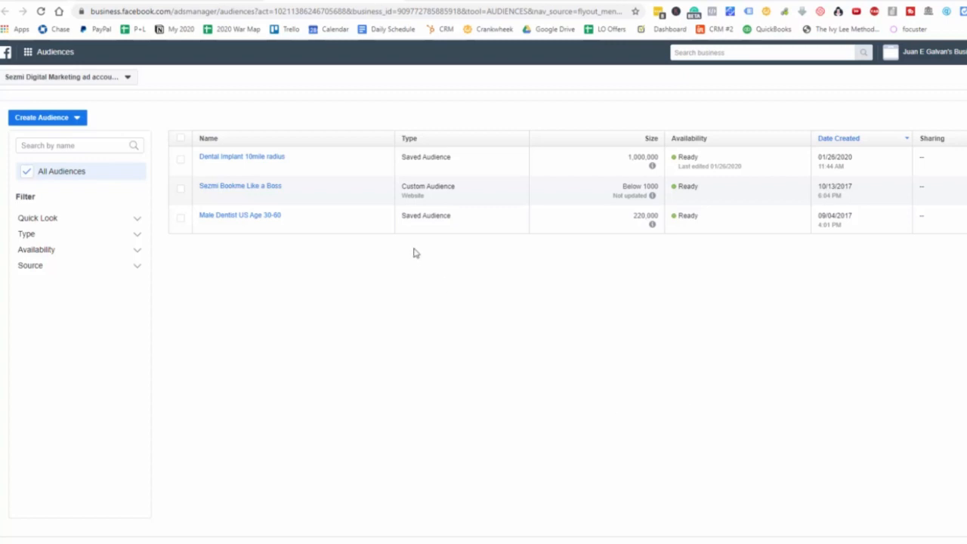
- Start a custom audience from a customer list that does not include a customer value column
left_click(66, 120)
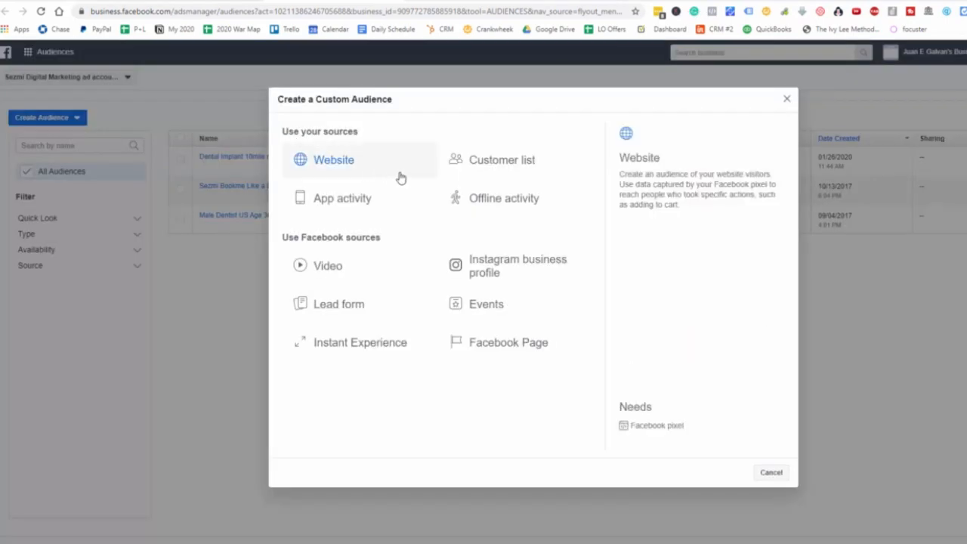
left_click(511, 160)
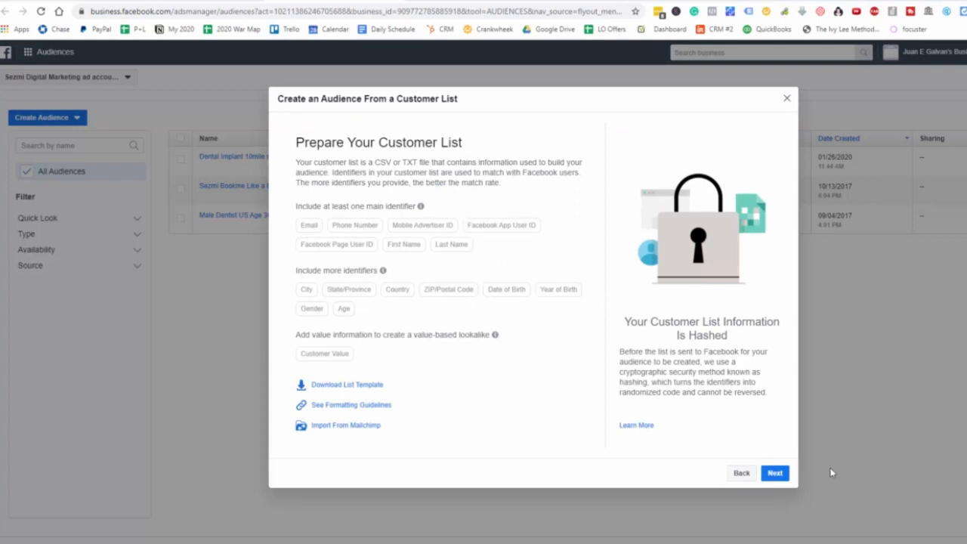
left_click(776, 473)
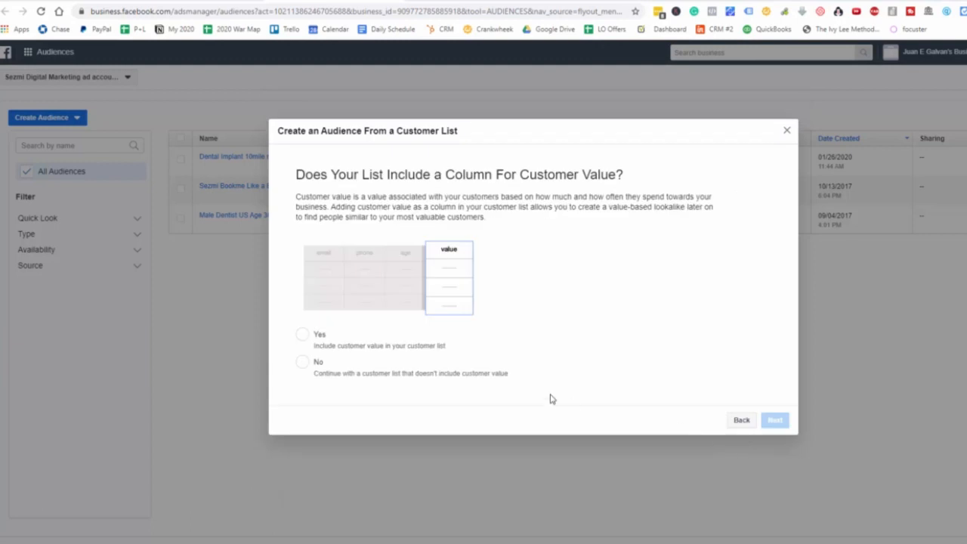
left_click(316, 364)
left_click(776, 421)
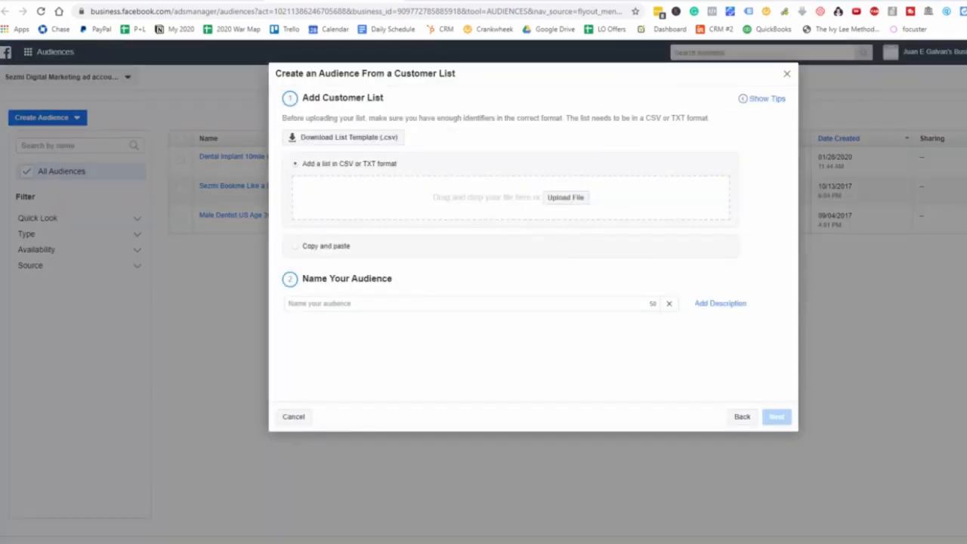
- Add the file _166 DENTAL LEADS - Sheet1 (1).csv as the customer list and name the audience Current XYZ Dental Client Patients
left_click_drag(162, 396, 572, 215)
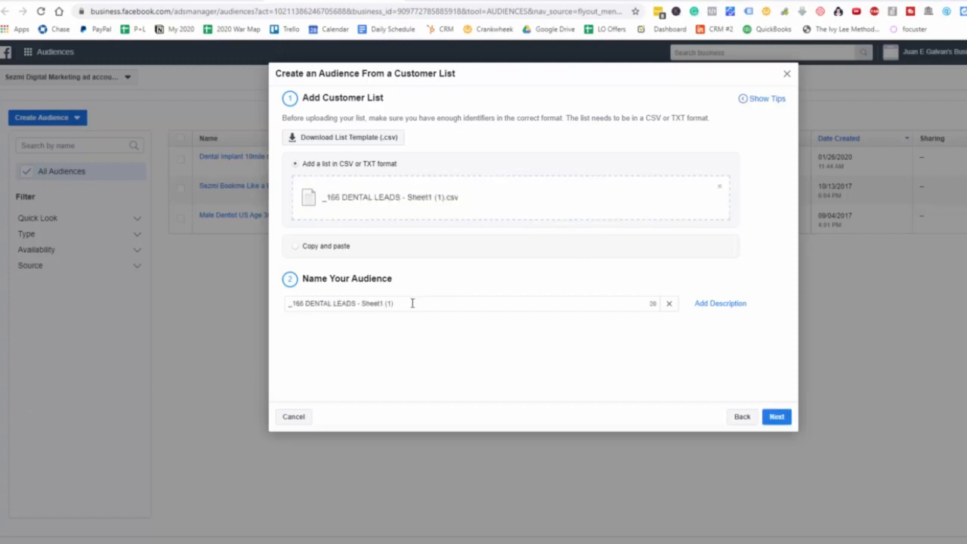
left_click_drag(413, 303, 192, 313)
key("BackSpace")
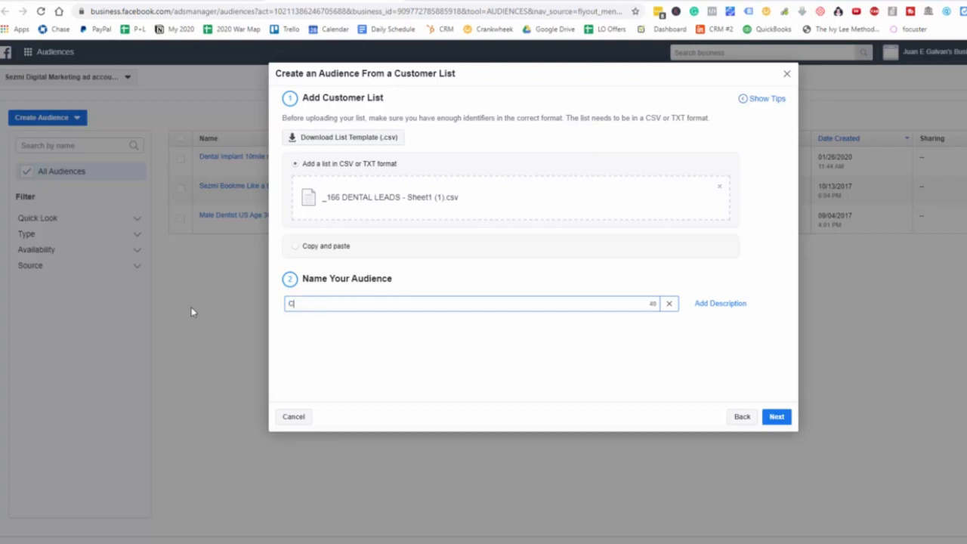
type("Cy")
type("rrent XYZ")
type(" C")
type("lient Patient")
type("s")
left_click(329, 304)
type("Dental")
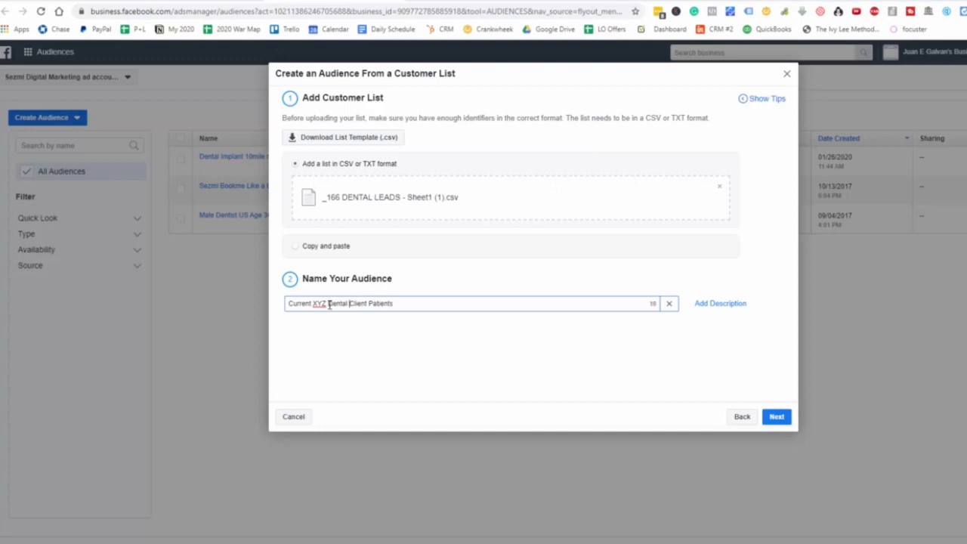
left_click(771, 419)
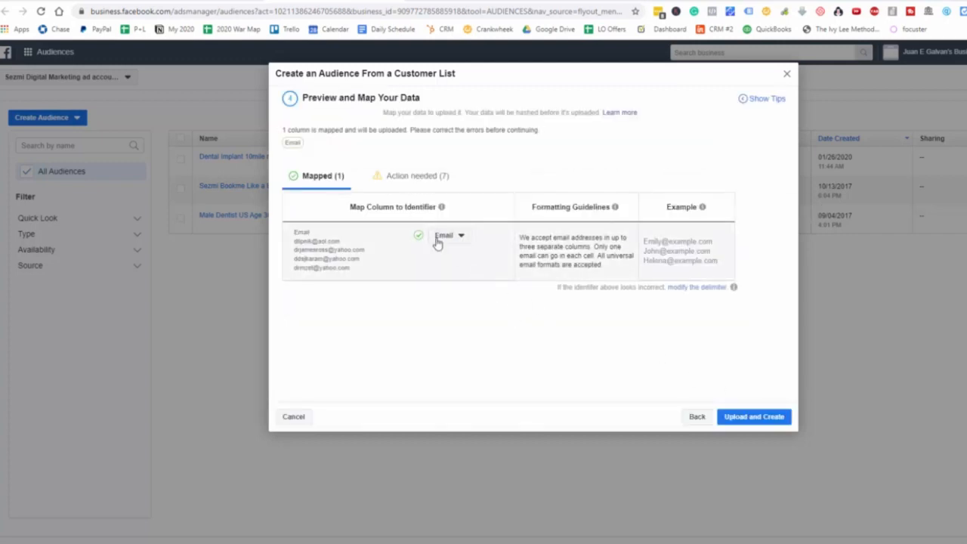
- Map the first name, last name and city columns to their matching identifiers, and upload the list to create the audience
left_click(413, 177)
left_click(475, 238)
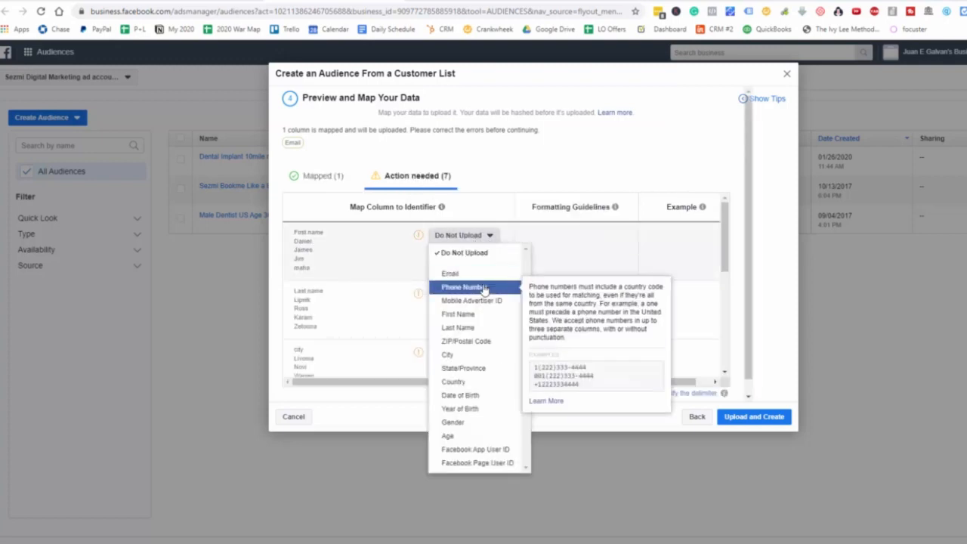
left_click(490, 316)
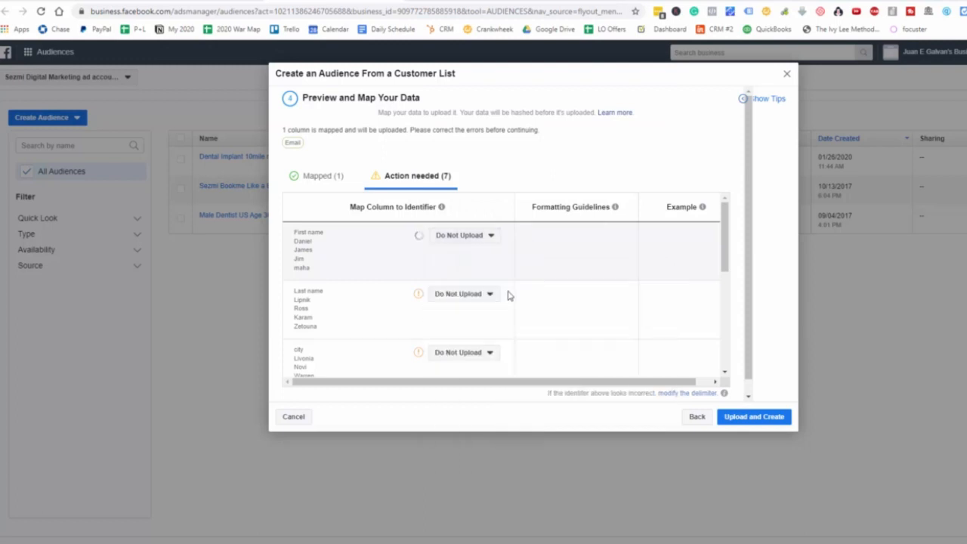
left_click(466, 235)
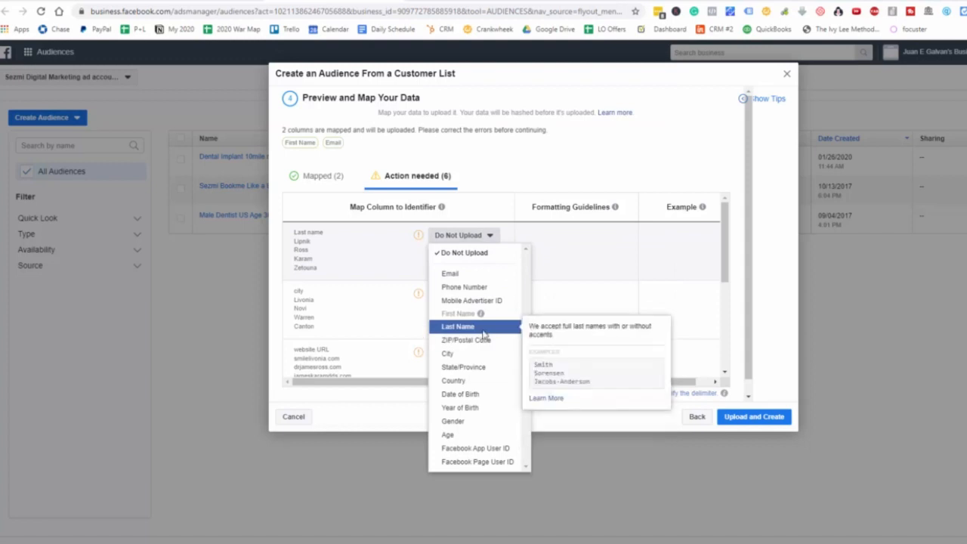
left_click(481, 326)
left_click(457, 237)
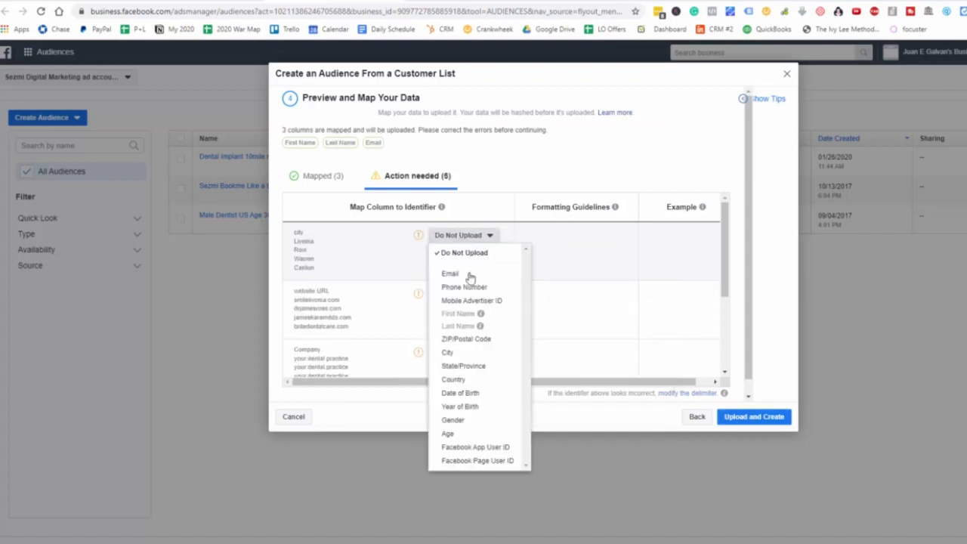
left_click(473, 350)
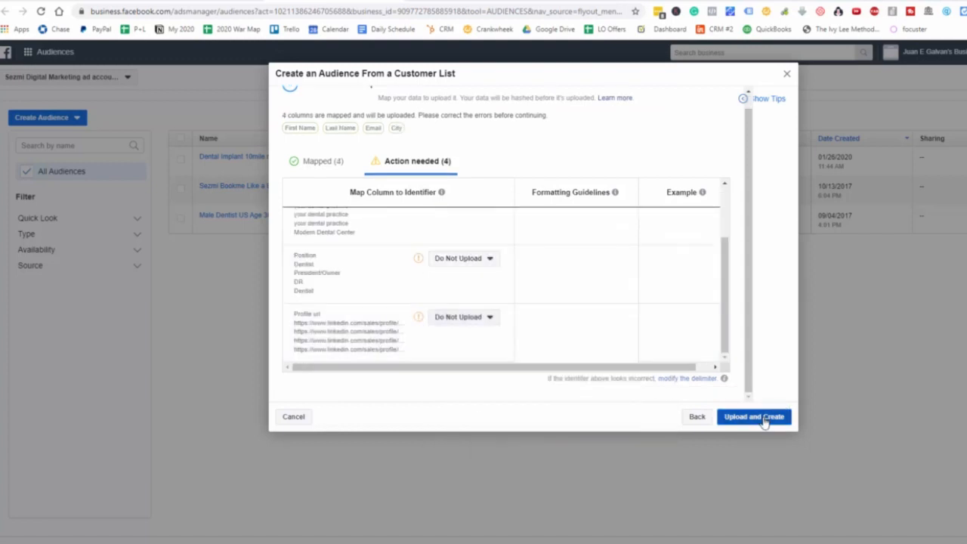
left_click(765, 420)
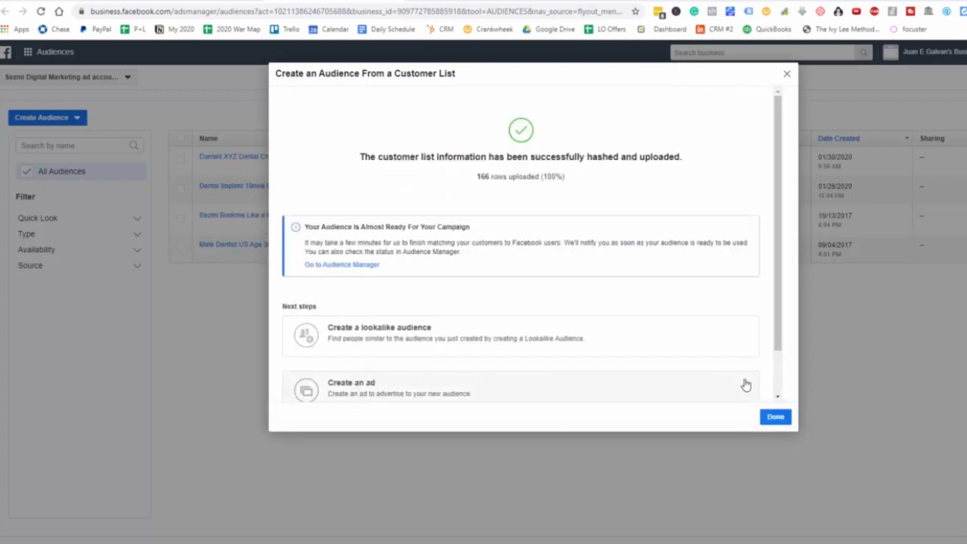
left_click(777, 422)
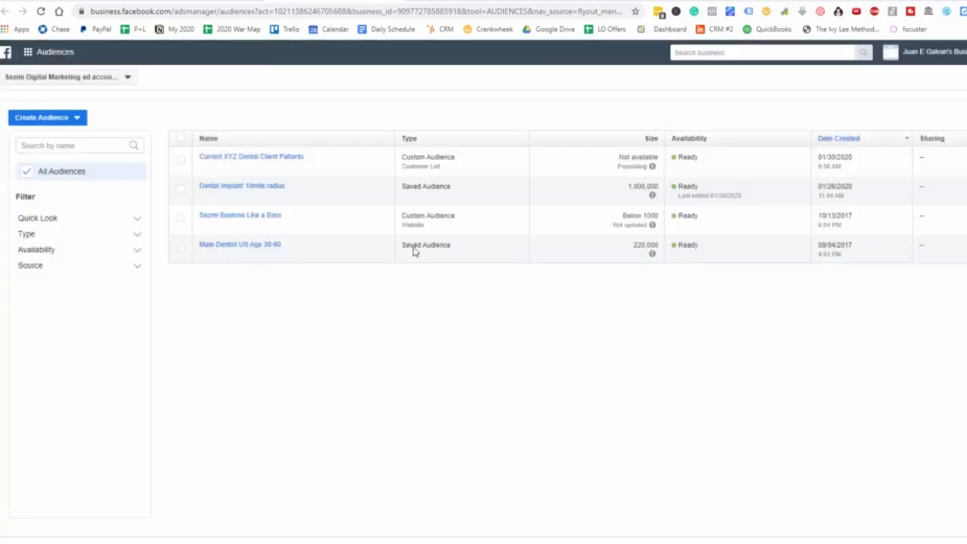
- Create a single 1% lookalike audience for the United States from the Current XYZ Dental Client Patients audience
left_click(268, 157)
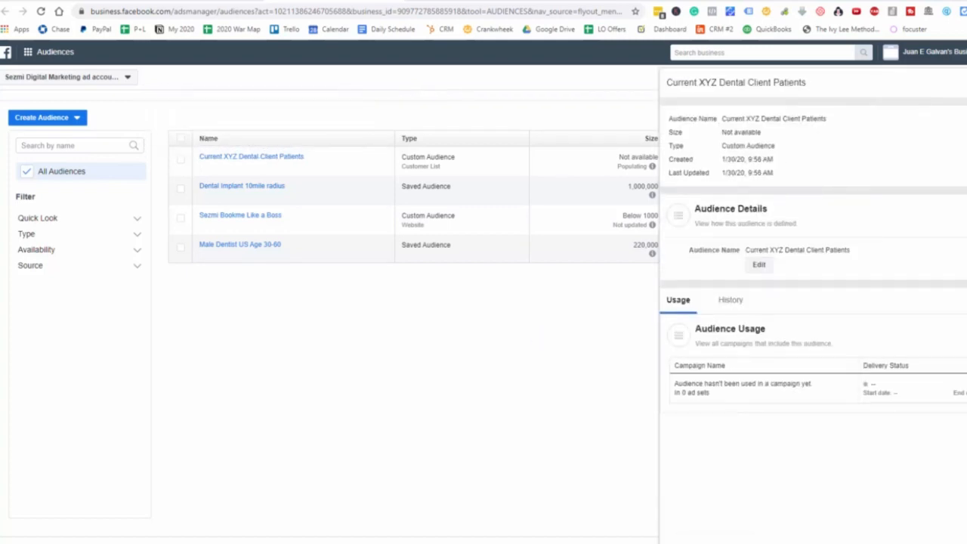
left_click(965, 137)
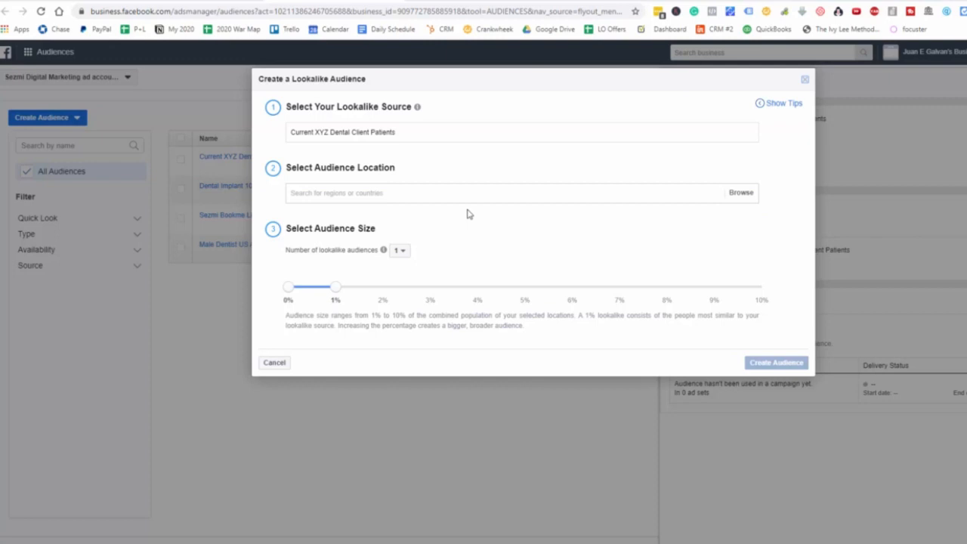
left_click(349, 193)
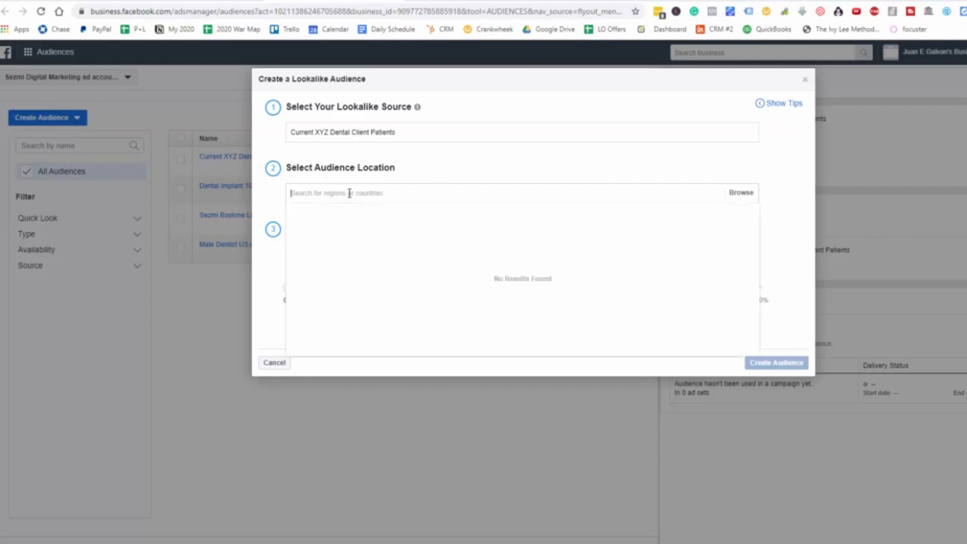
type("united")
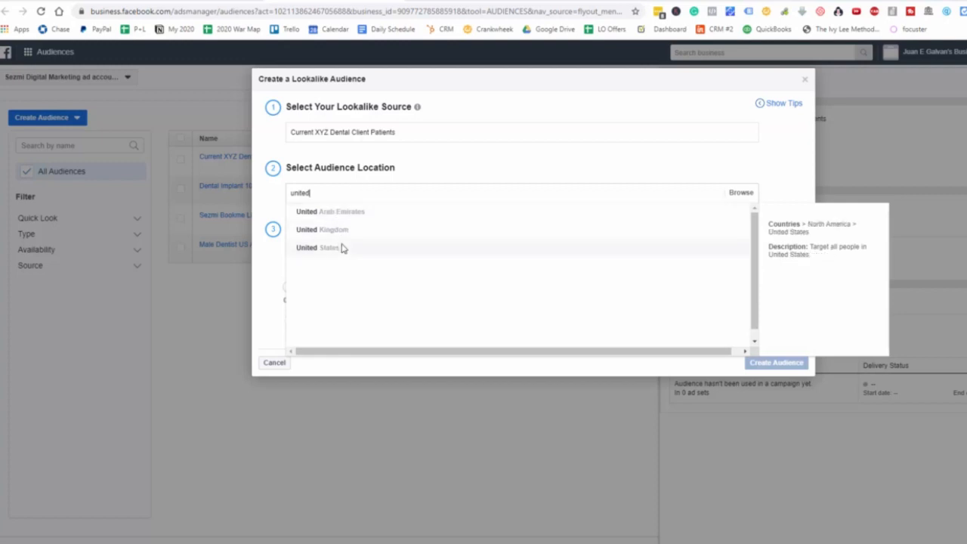
left_click(341, 248)
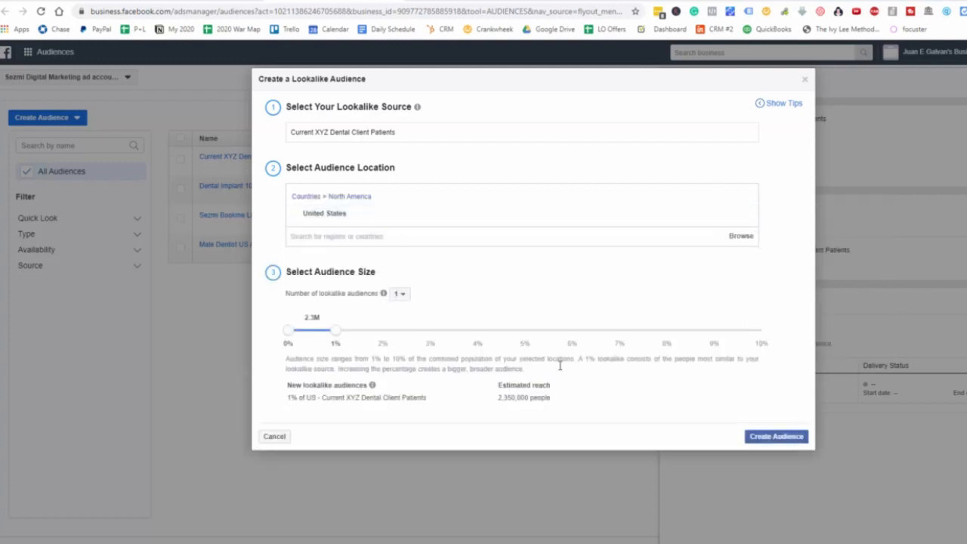
left_click(794, 437)
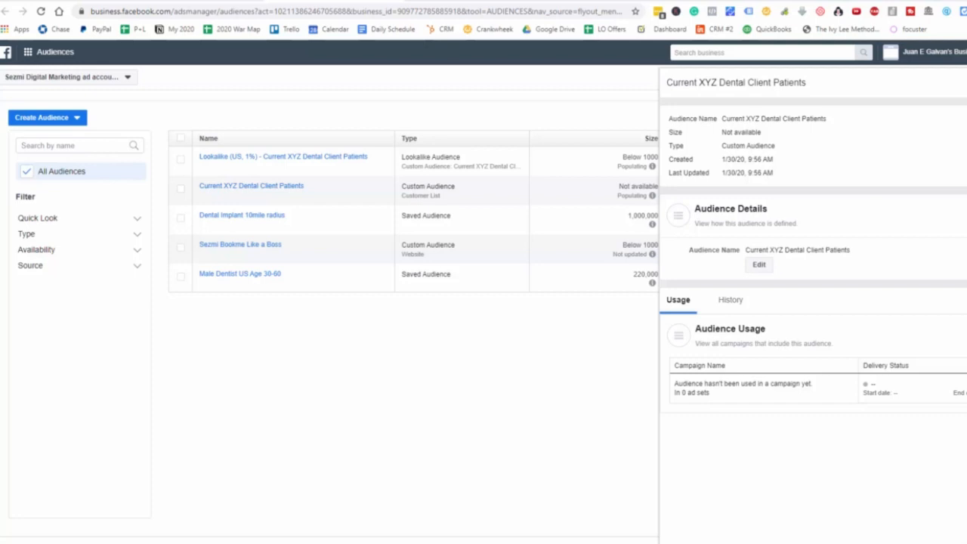
left_click(965, 82)
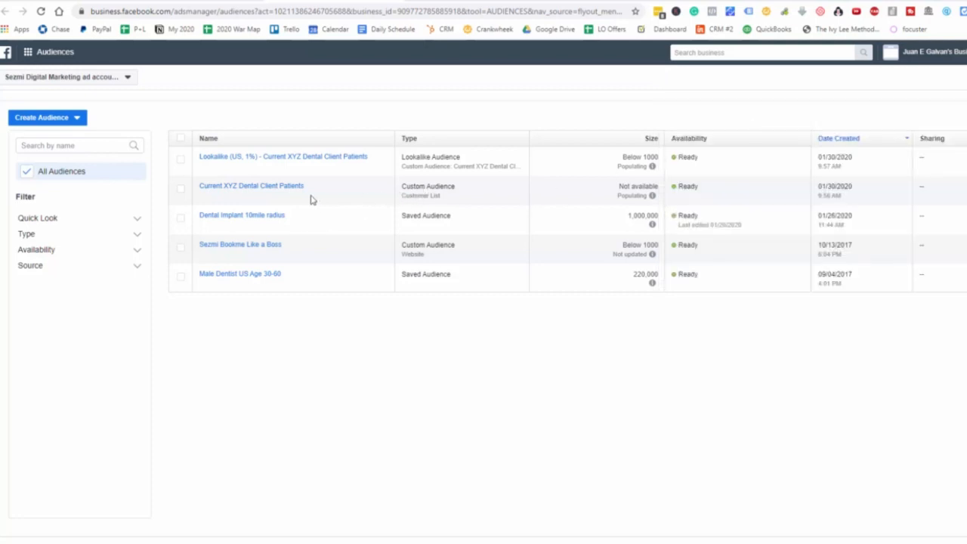
- Review the summary details of the new lookalike audience and its source customer list audience
mouse_move(308, 196)
mouse_move(362, 163)
mouse_move(288, 193)
mouse_move(352, 163)
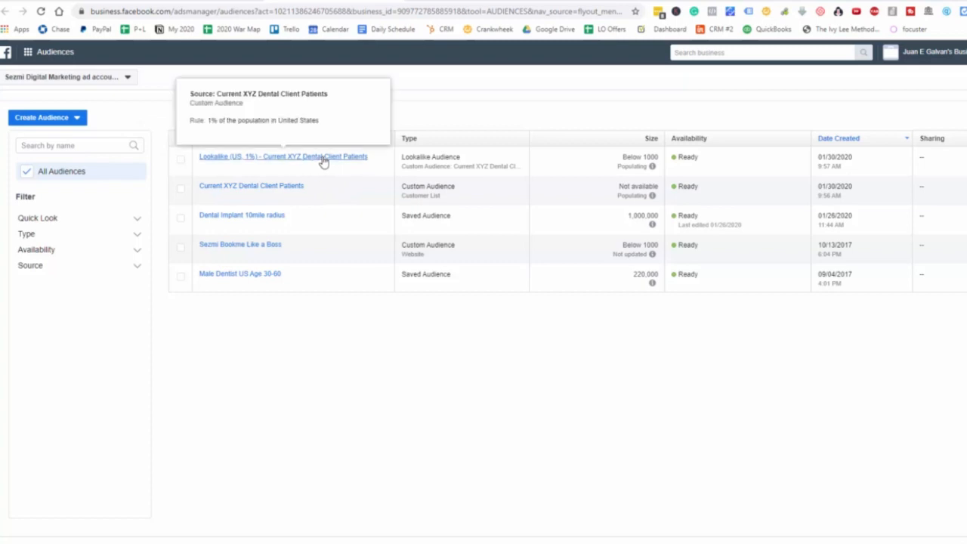
mouse_move(254, 191)
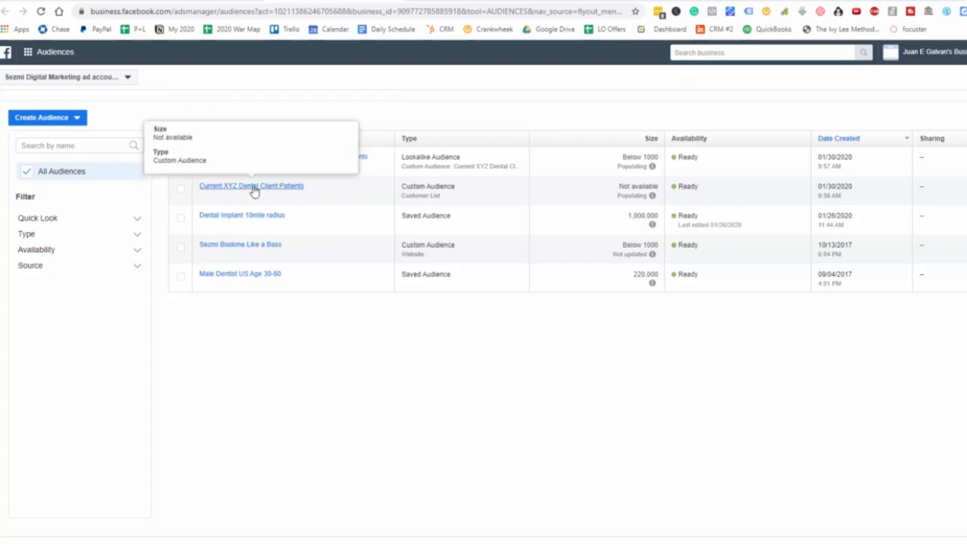